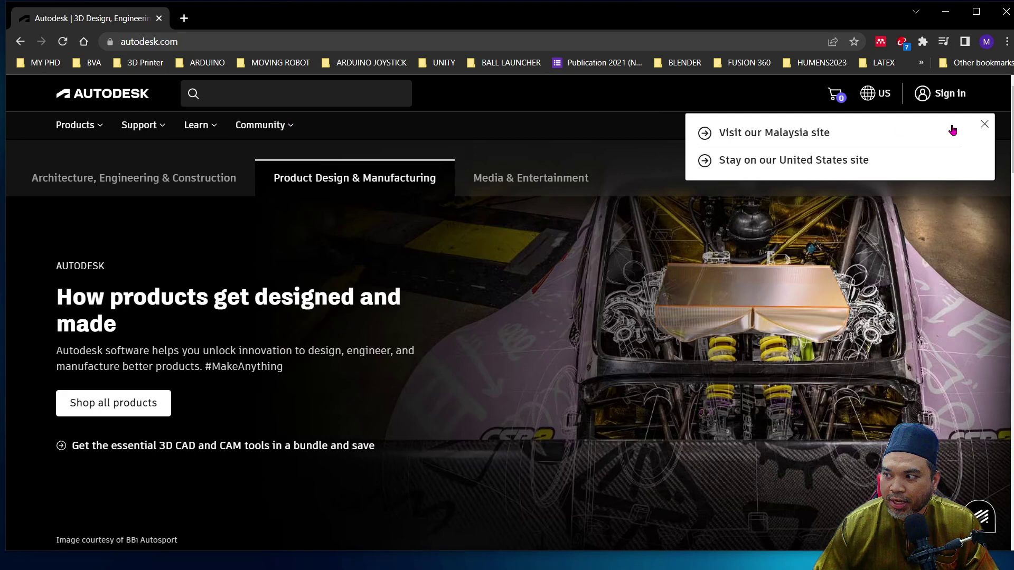
Step: Close the region pop-up, sign in with the account e-mail and password, and dismiss the survey and welcome notices
left_click(986, 125)
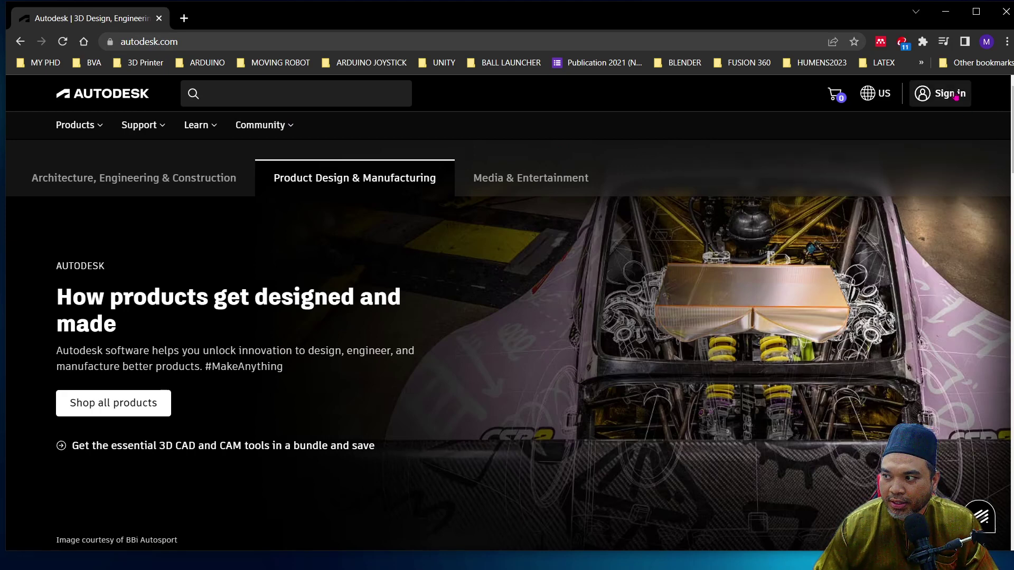
left_click(960, 102)
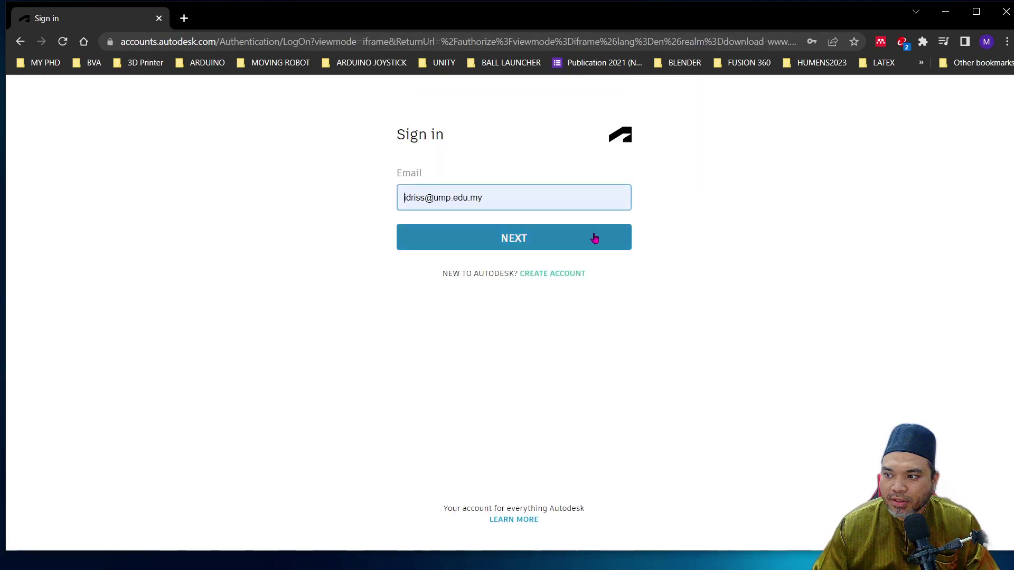
left_click(595, 237)
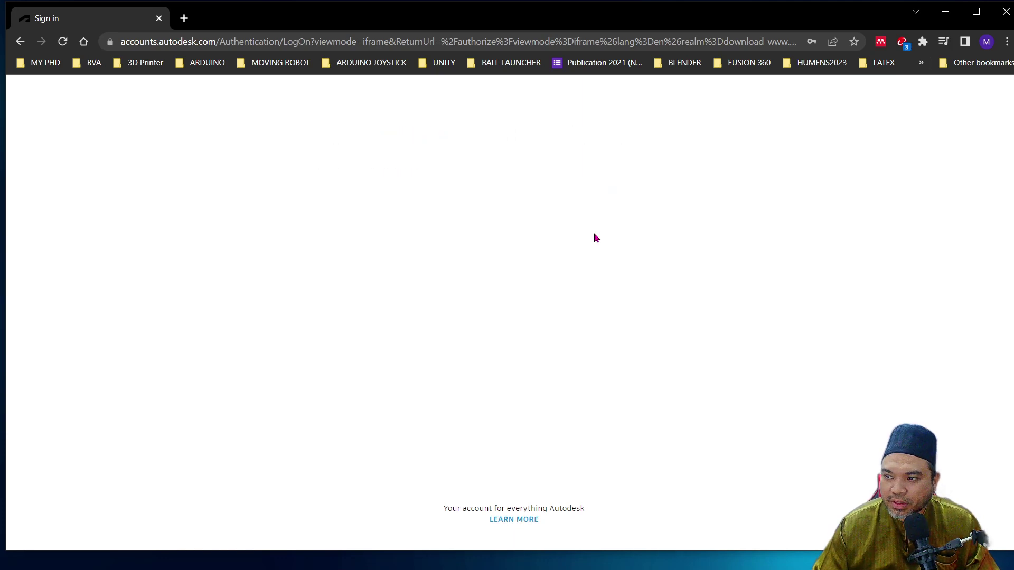
left_click(572, 283)
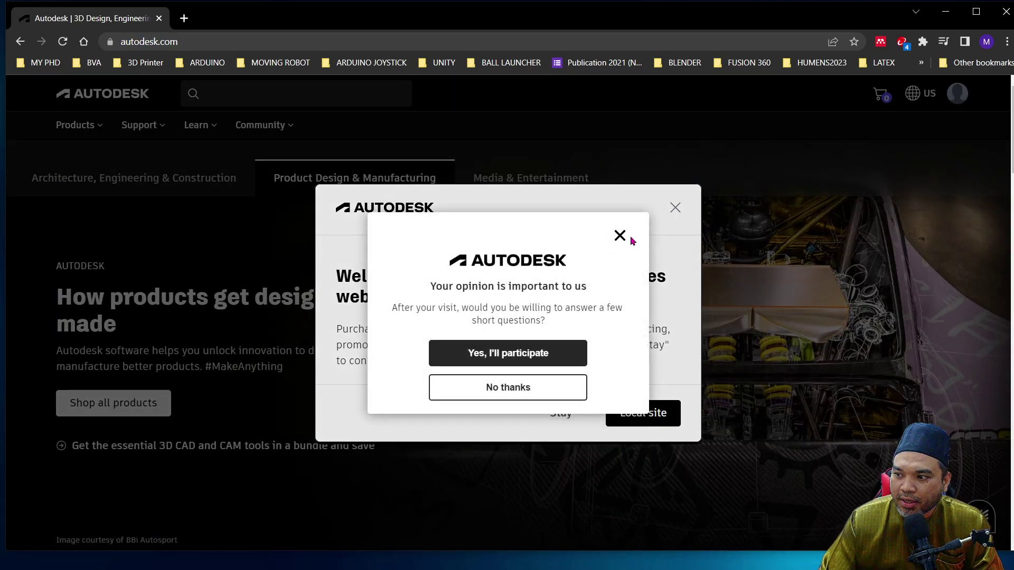
left_click(619, 239)
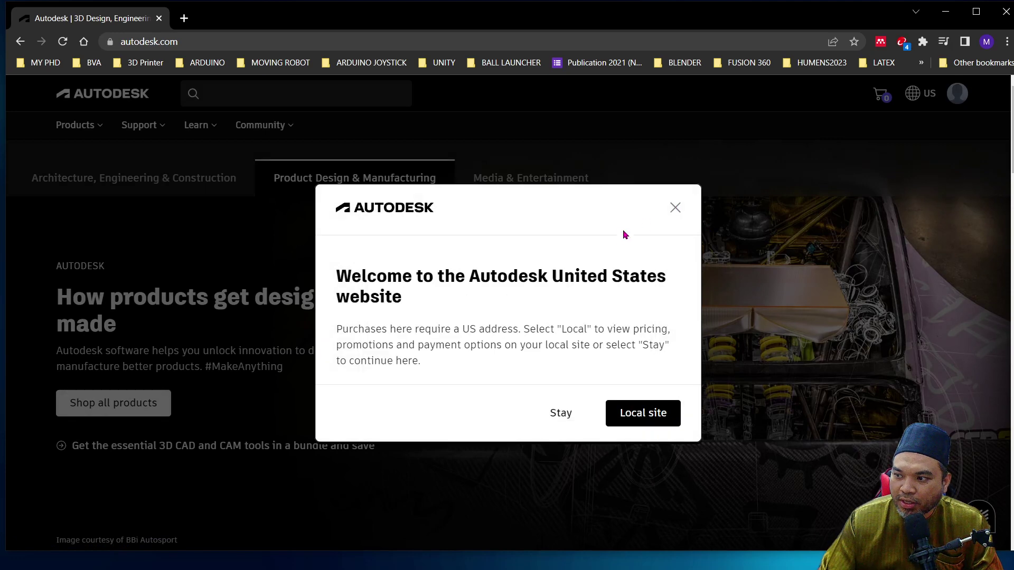
left_click(675, 210)
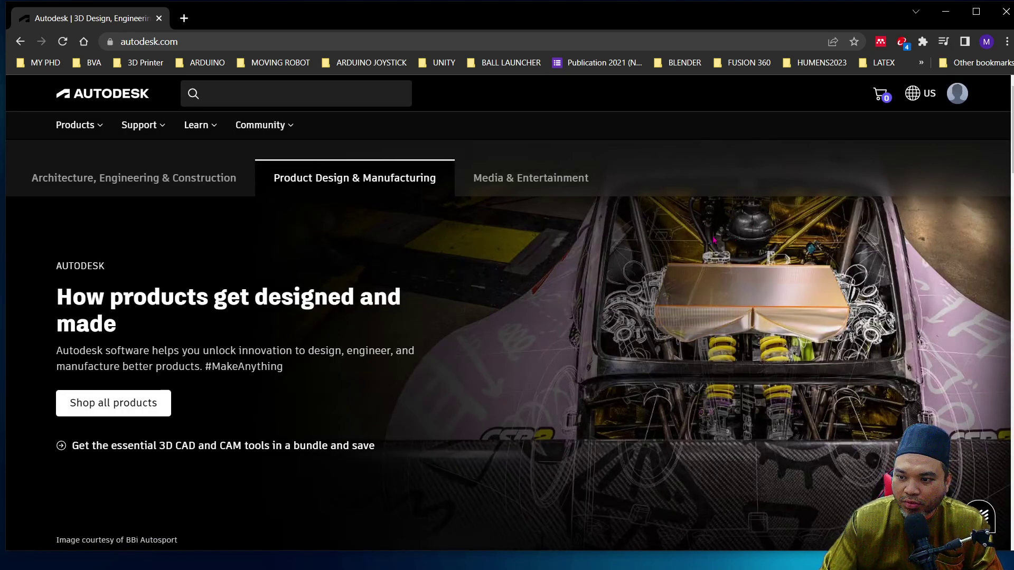
Step: Search the Autodesk site for 'stude' and open the student license result to get education eligibility confirmed
left_click(268, 89)
type("s")
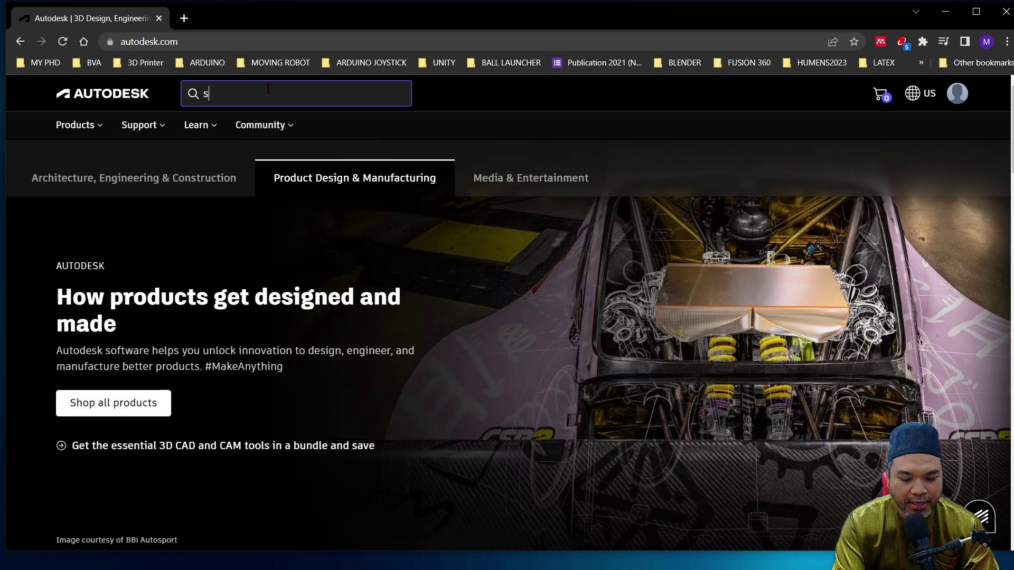
type("tude")
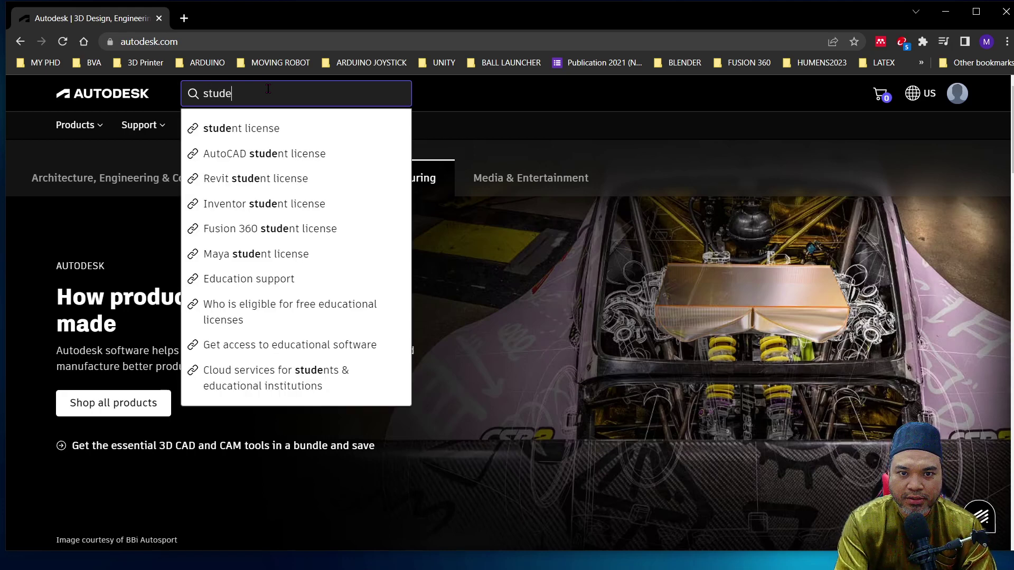
left_click(235, 127)
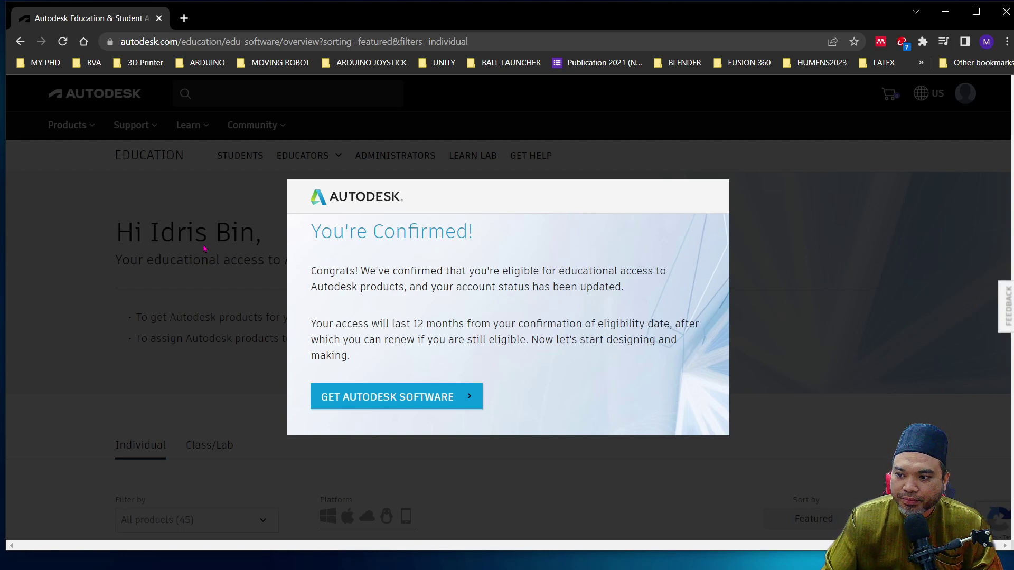
Step: Continue to the education software catalogue and scroll down through all 45 product cards
left_click(444, 401)
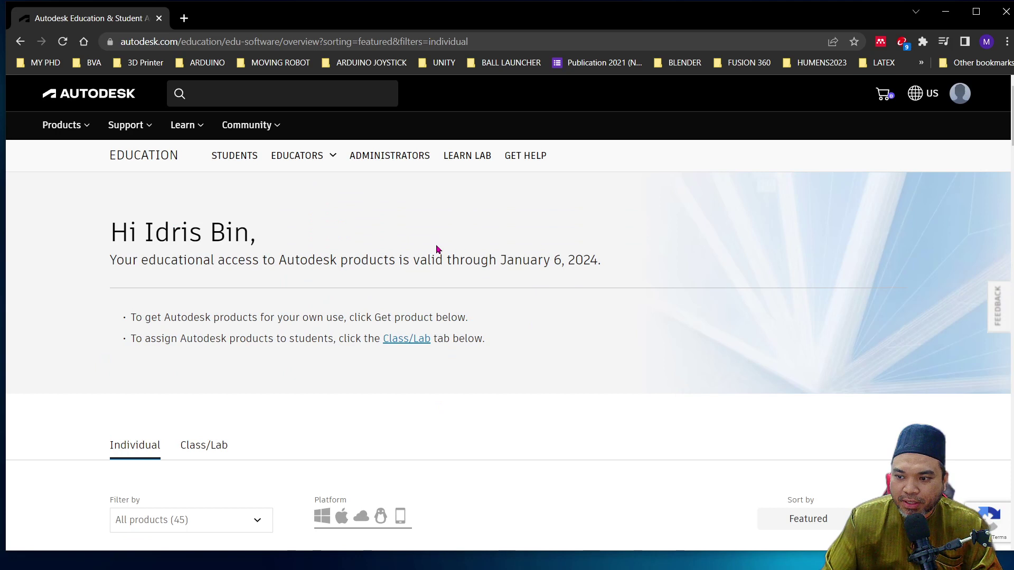
scroll(509, 265, "down", 1)
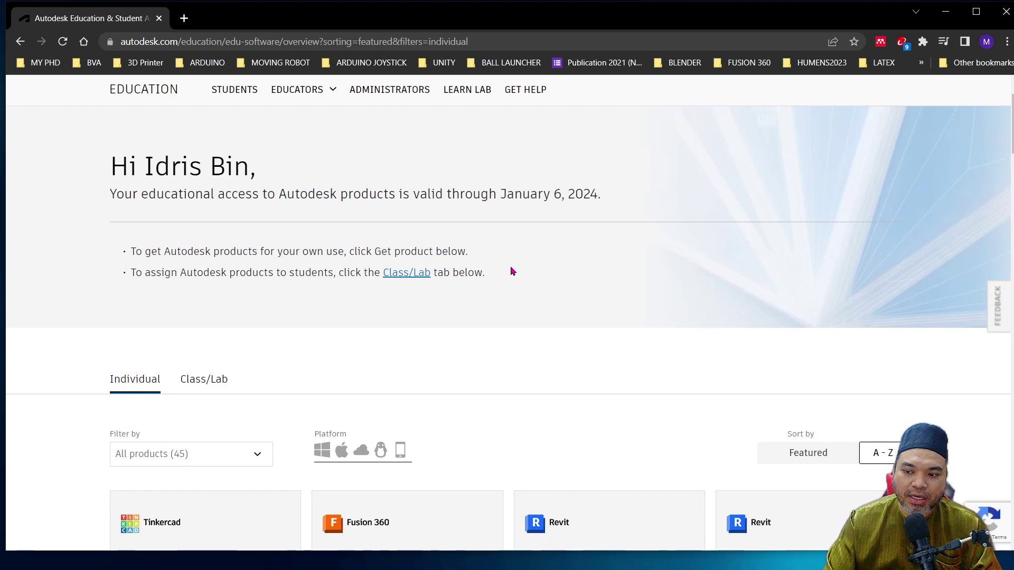
scroll(522, 304, "down", 1)
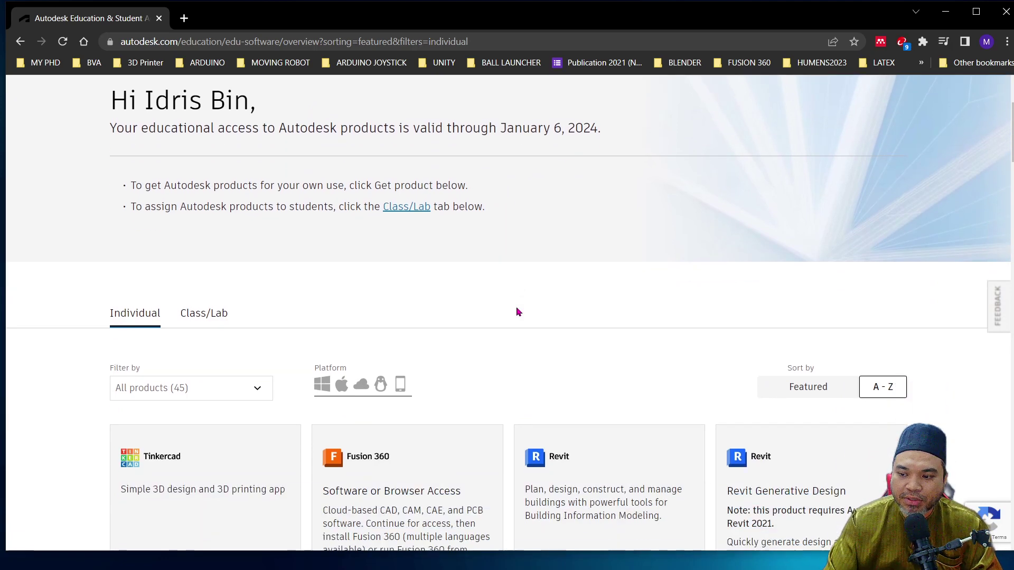
scroll(516, 308, "down", 2)
scroll(516, 308, "down", 1)
scroll(516, 309, "down", 1)
scroll(499, 284, "down", 1)
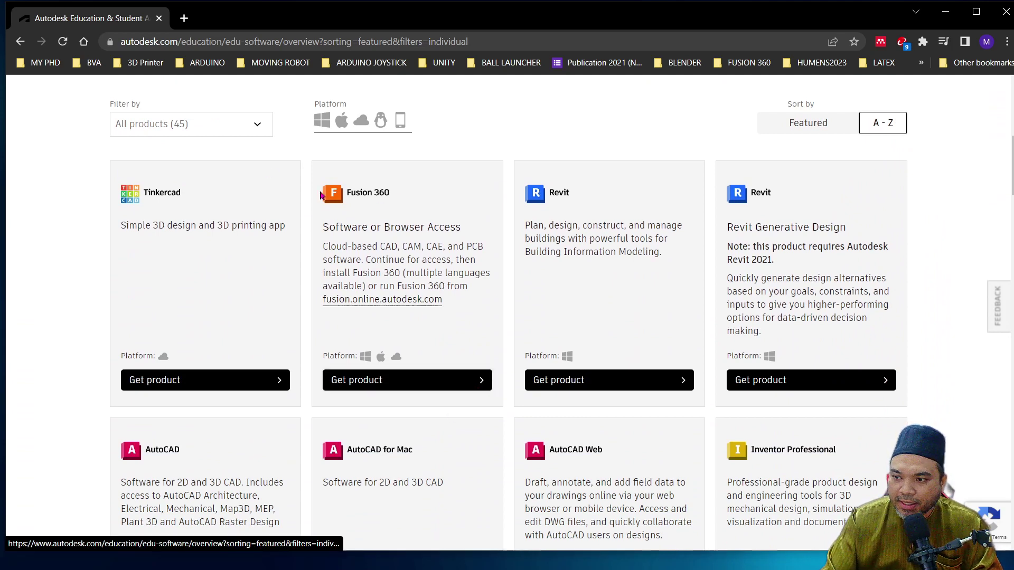
scroll(431, 330, "down", 1)
scroll(432, 331, "down", 1)
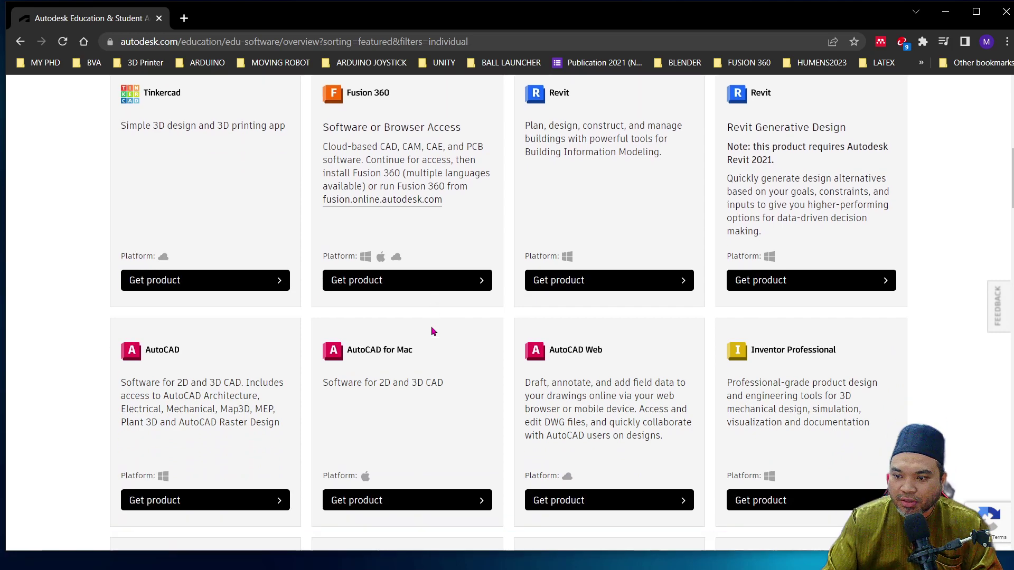
scroll(211, 322, "down", 2)
scroll(370, 353, "down", 2)
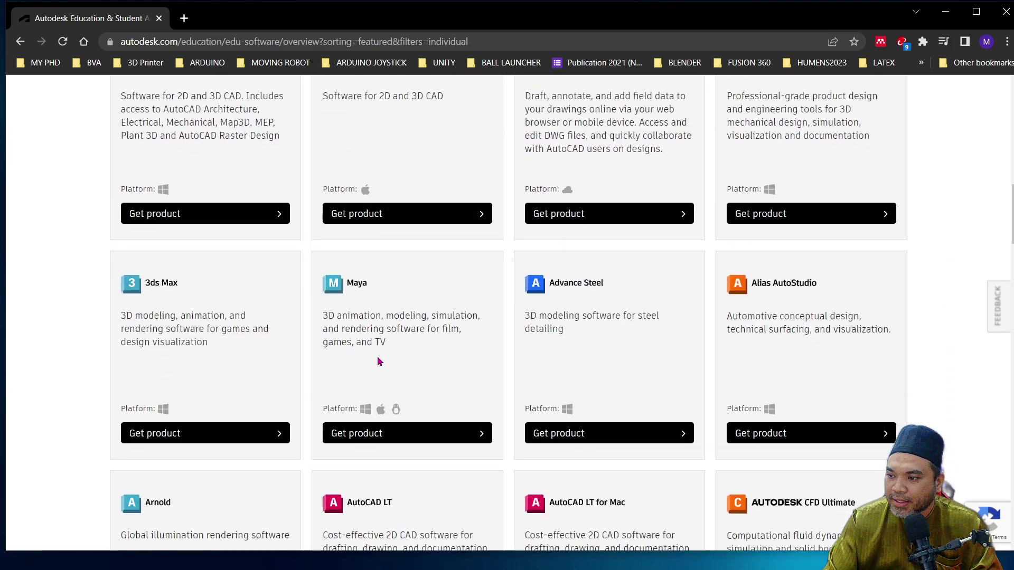
scroll(568, 369, "down", 1)
scroll(634, 366, "down", 1)
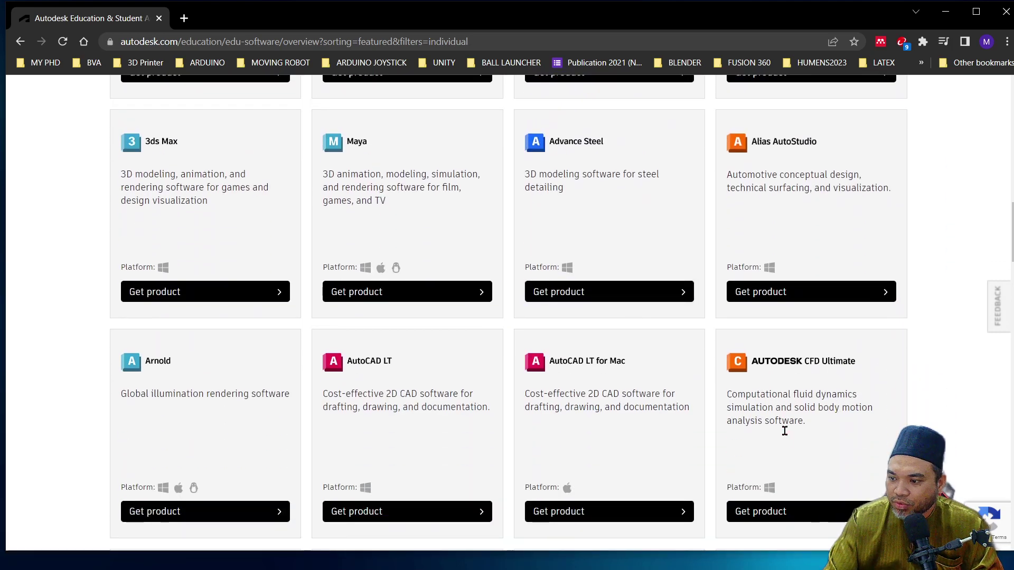
scroll(591, 438, "down", 2)
scroll(562, 428, "down", 2)
scroll(562, 428, "down", 2)
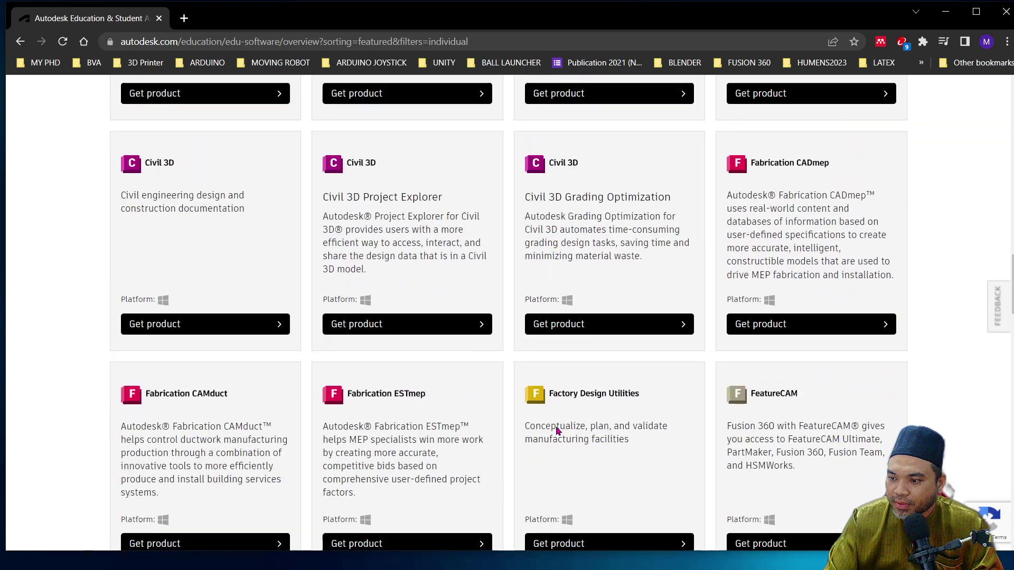
scroll(549, 412, "down", 2)
scroll(686, 388, "down", 2)
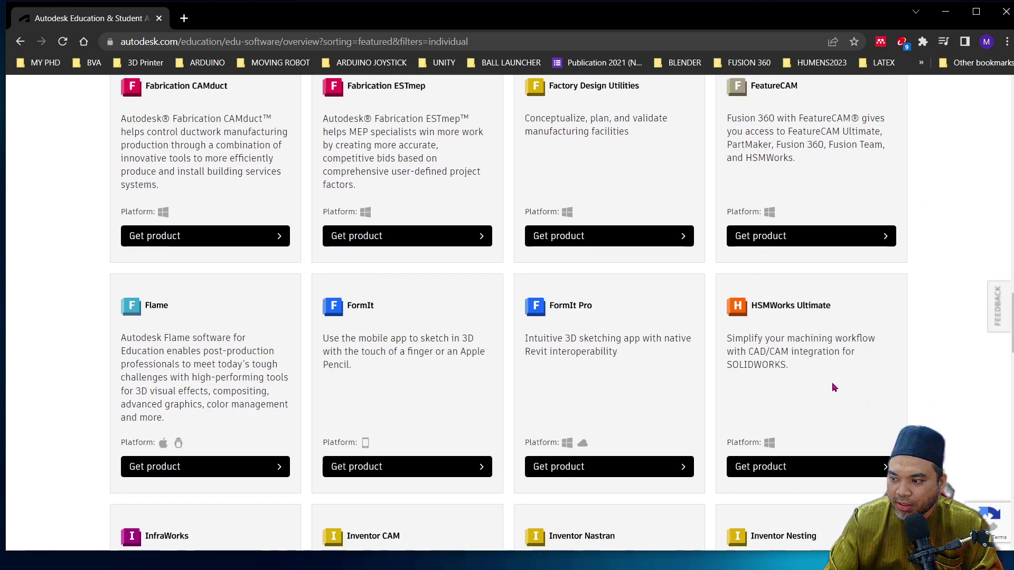
scroll(692, 363, "down", 1)
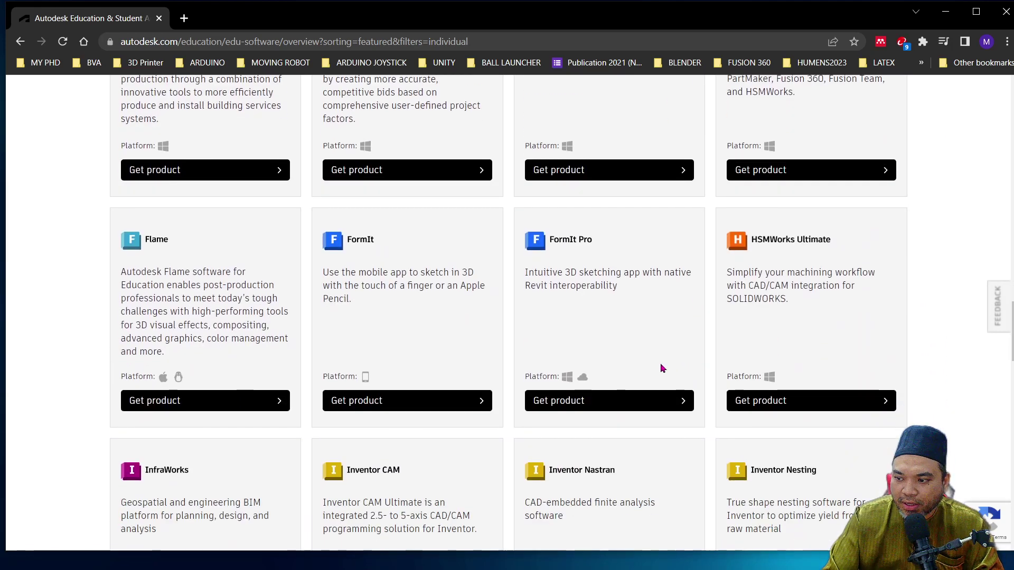
scroll(650, 380, "down", 3)
scroll(499, 385, "down", 3)
scroll(572, 378, "down", 3)
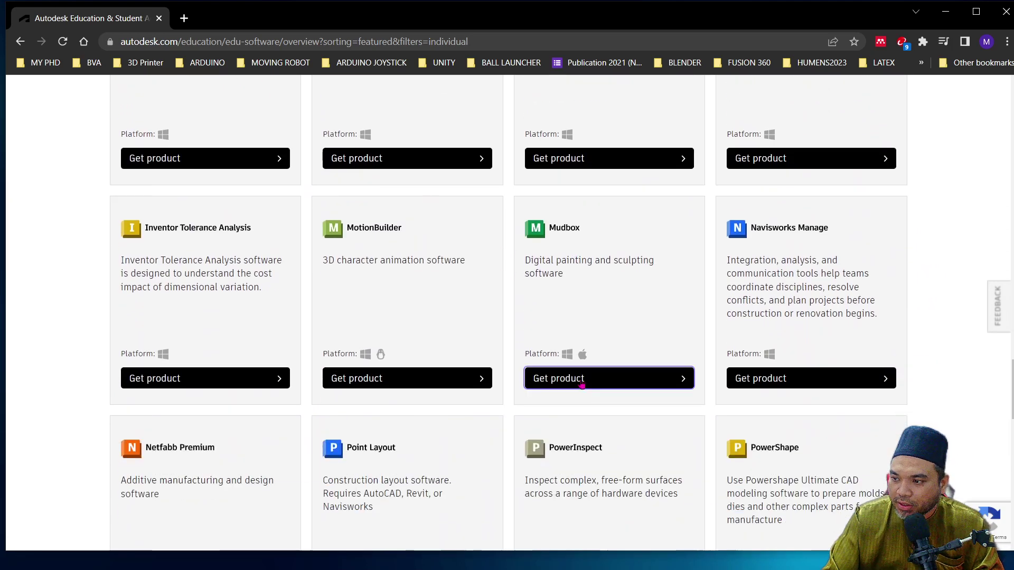
scroll(633, 327, "down", 1)
scroll(604, 332, "down", 3)
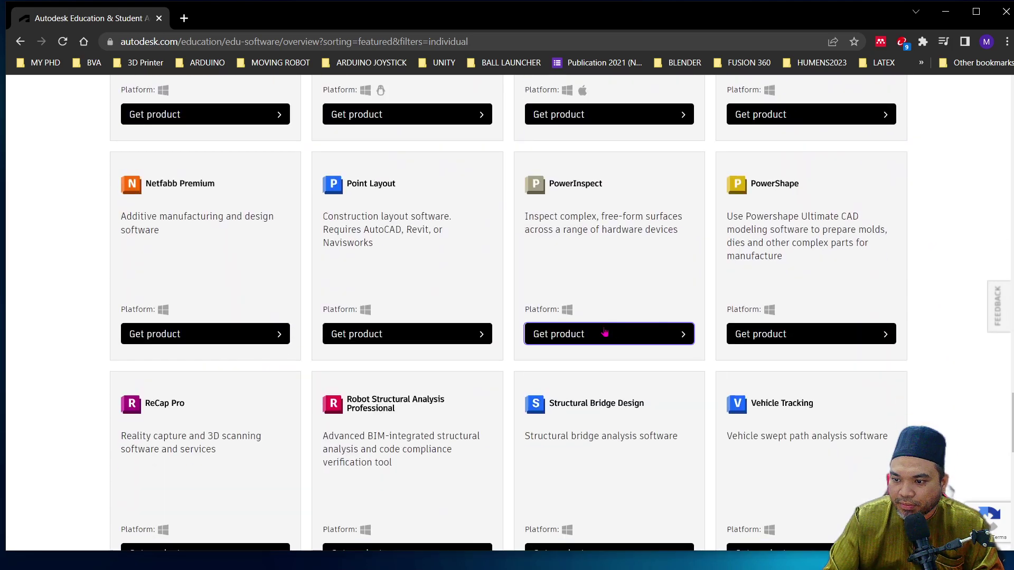
scroll(602, 331, "down", 3)
Step: Scroll back up the catalogue to bring the Fusion 360 card into view
scroll(623, 343, "up", 3)
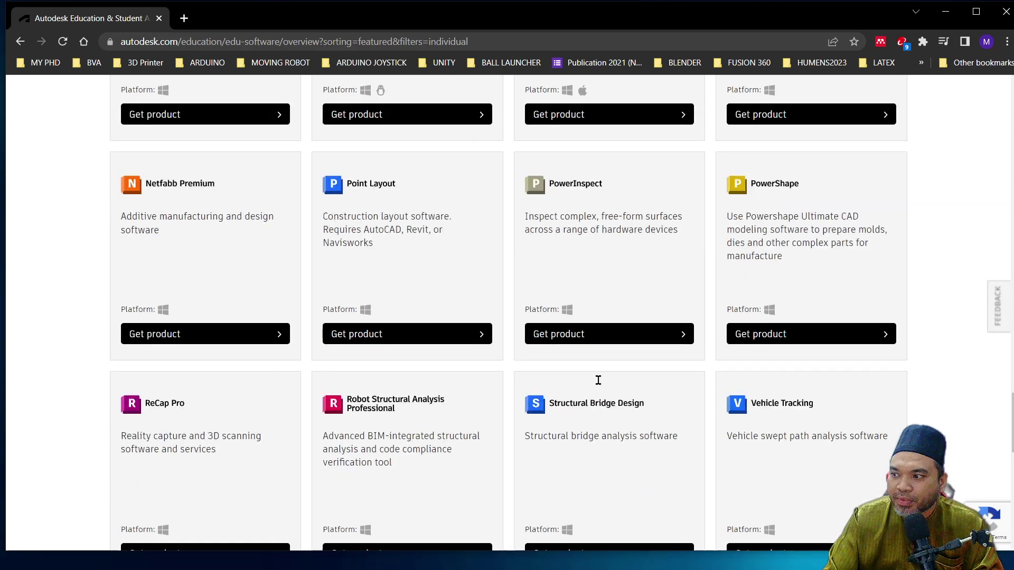
scroll(598, 380, "up", 3)
scroll(589, 371, "up", 6)
scroll(589, 371, "up", 6)
scroll(592, 375, "up", 2)
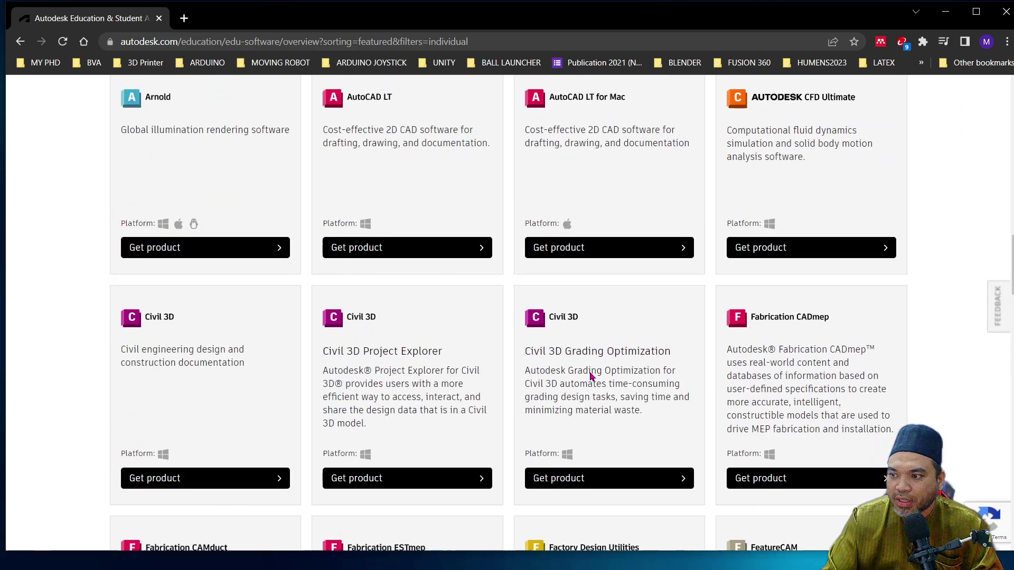
scroll(589, 372, "up", 7)
scroll(585, 371, "up", 5)
scroll(583, 375, "up", 3)
scroll(581, 379, "up", 4)
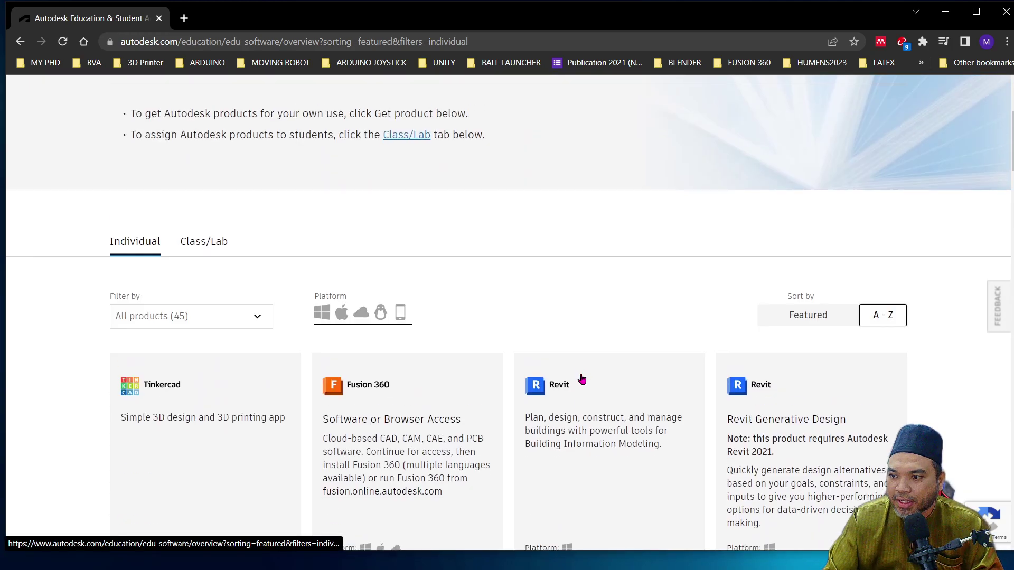
scroll(407, 371, "down", 1)
scroll(415, 372, "down", 2)
scroll(424, 374, "down", 2)
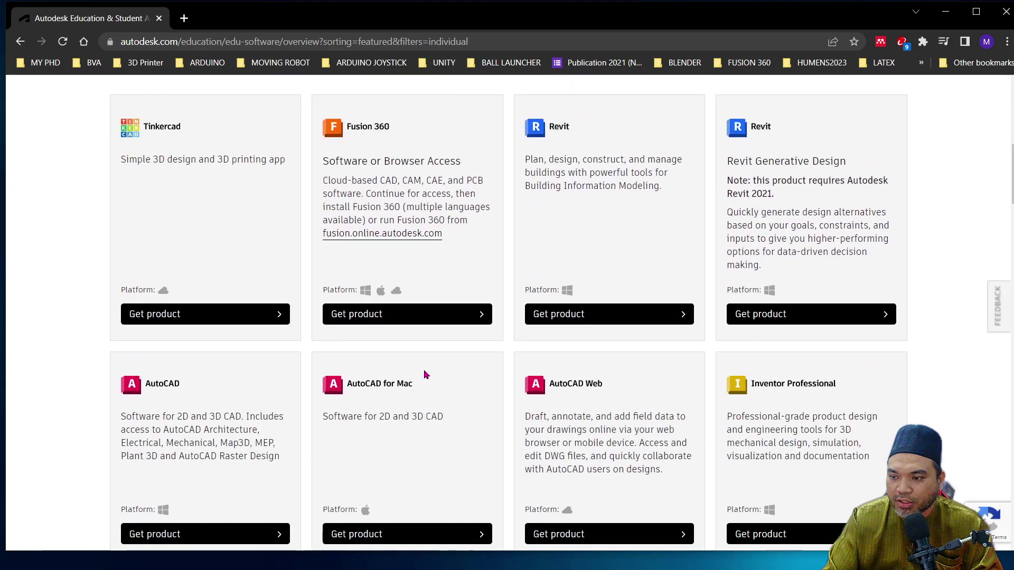
scroll(456, 349, "up", 1)
Step: Download the Fusion 360 installer from its education card to Downloads and run it
scroll(464, 346, "up", 5)
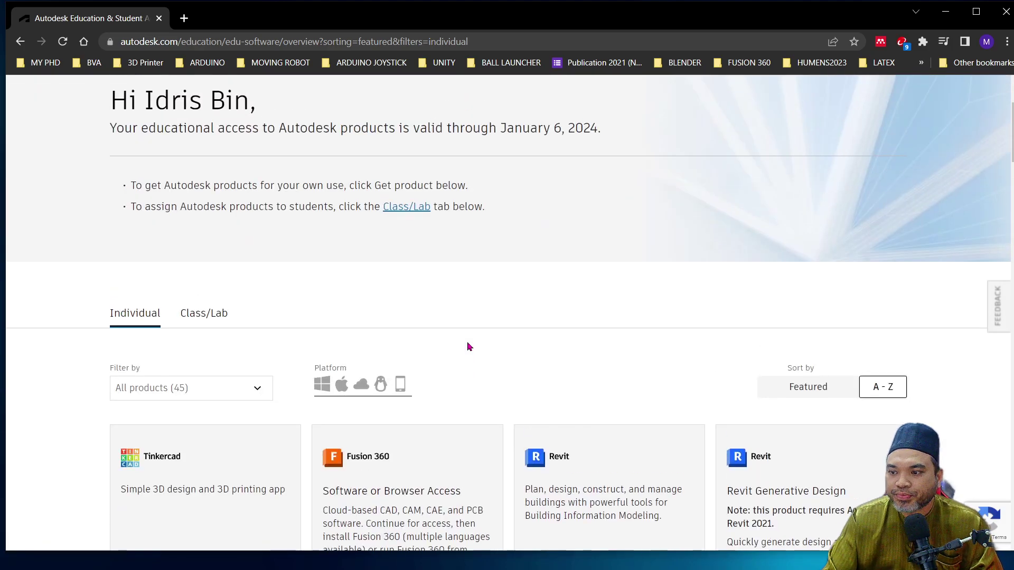
scroll(467, 343, "down", 3)
scroll(465, 347, "down", 4)
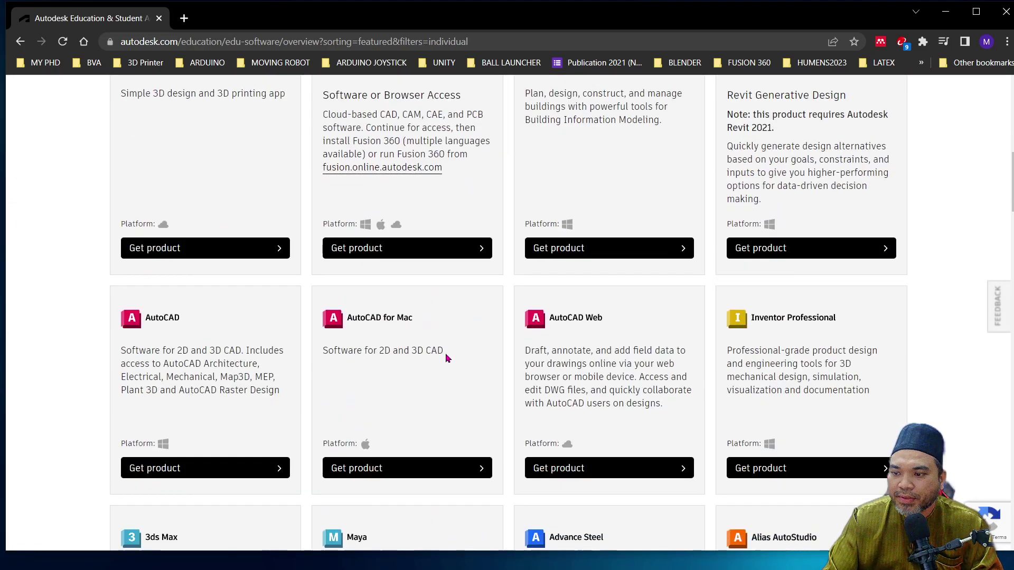
left_click(455, 252)
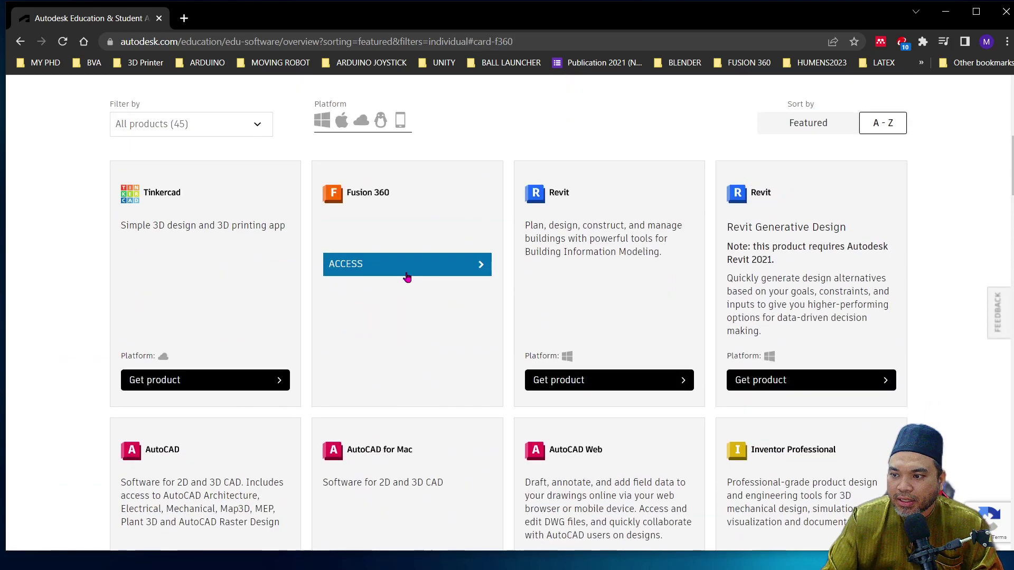
left_click(409, 270)
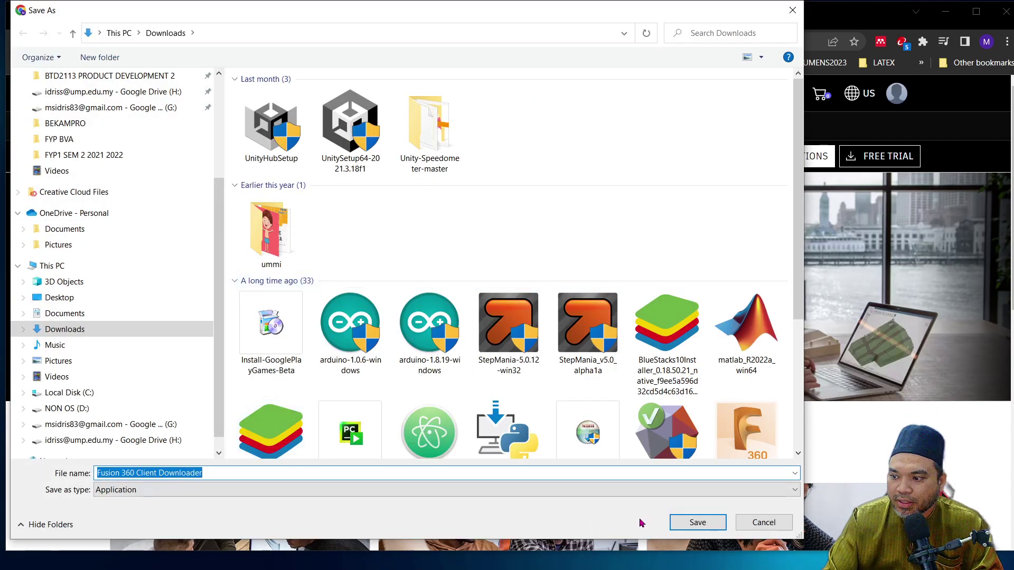
left_click(697, 522)
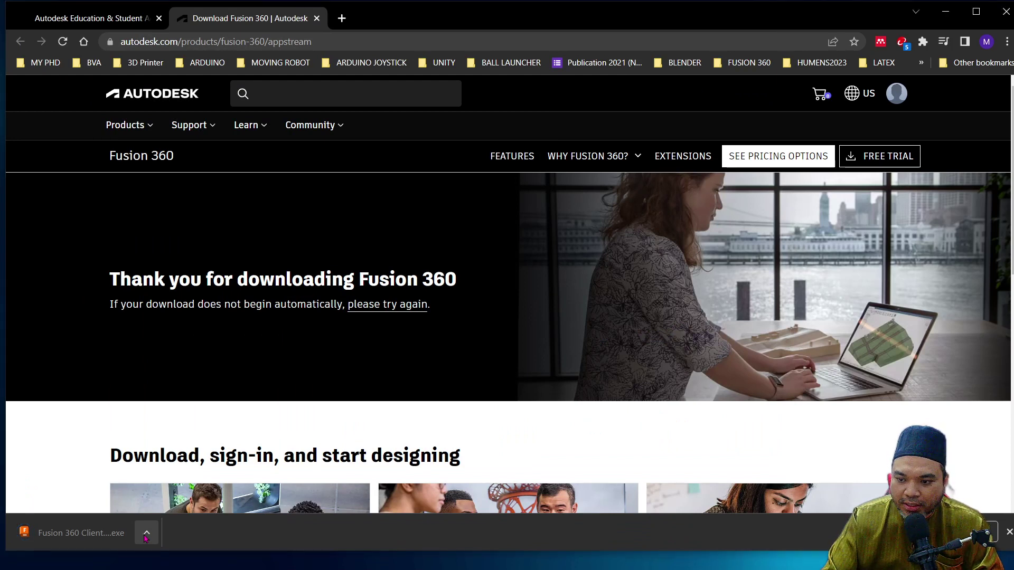
left_click(147, 534)
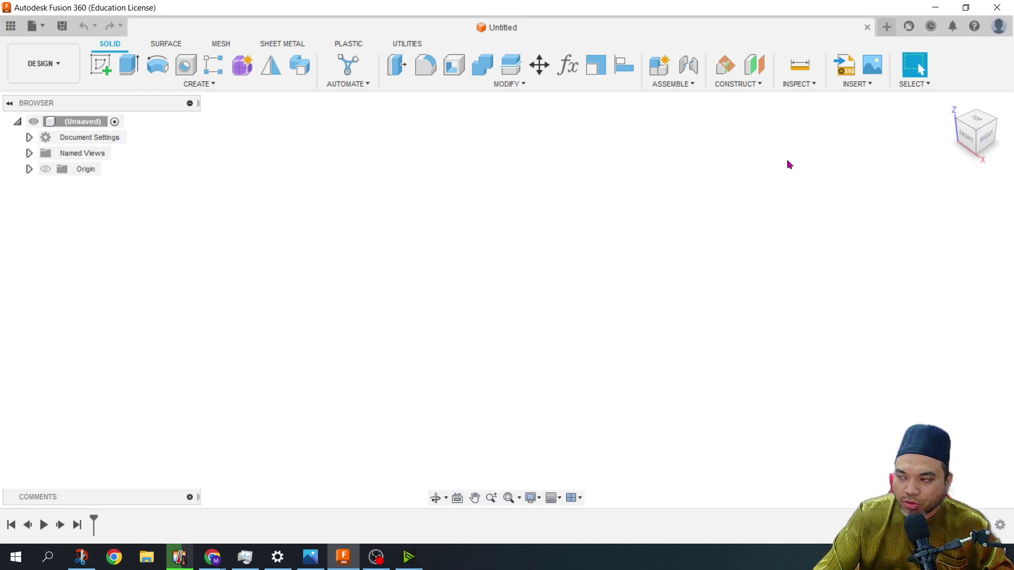
Step: Open Fusion 360 Preferences on the General page from the profile account menu
left_click(998, 31)
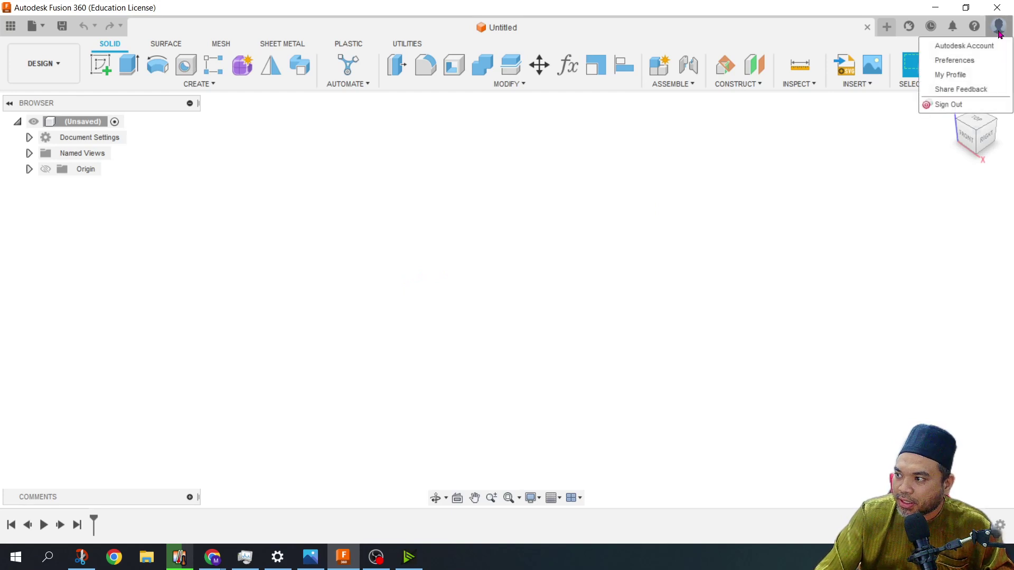
left_click(966, 61)
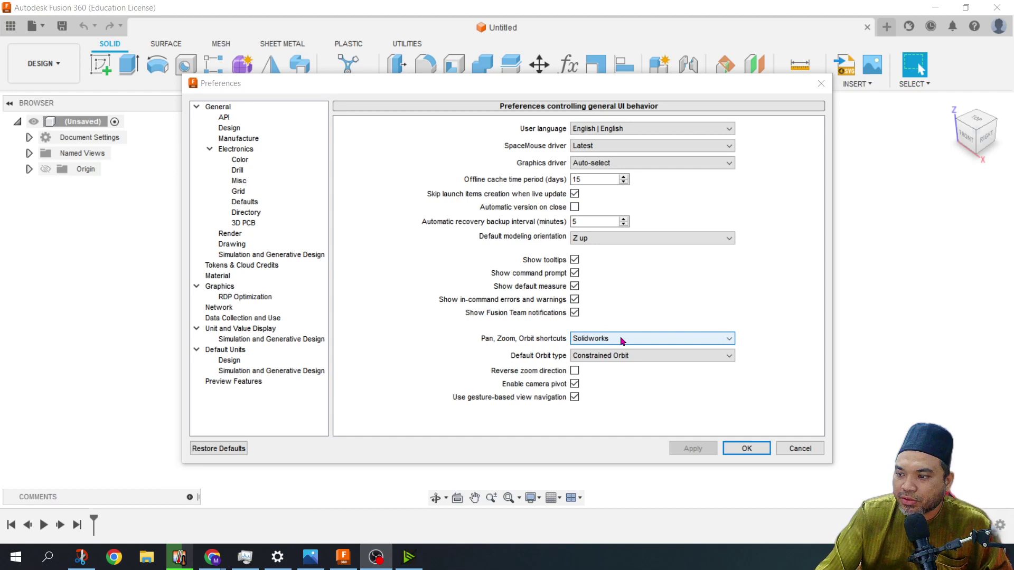
Step: Set Pan, Zoom, Orbit shortcuts to Solidworks with Free Orbit and save the preferences
left_click(622, 341)
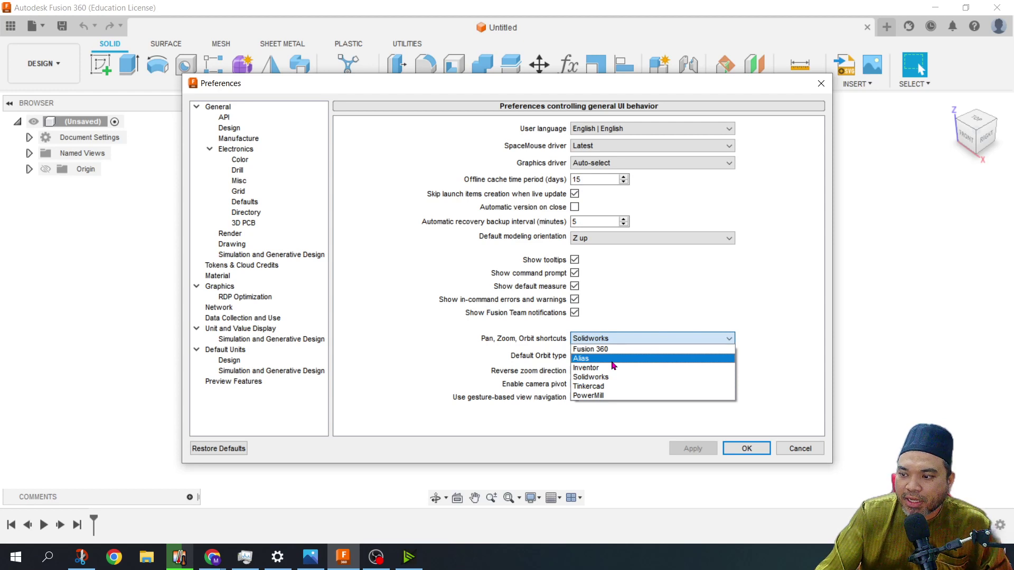
left_click(611, 360)
left_click(629, 339)
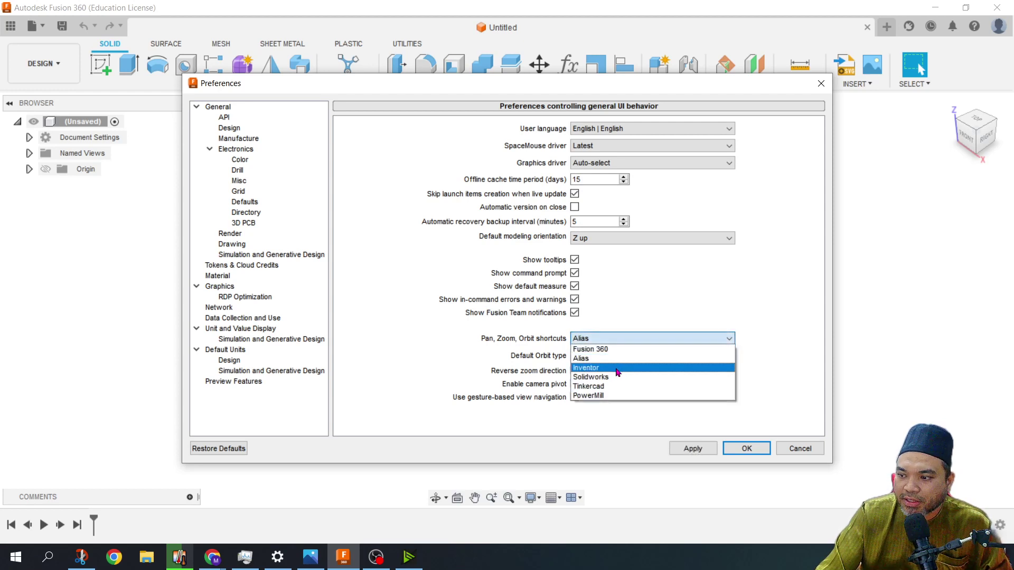
left_click(616, 368)
left_click(637, 338)
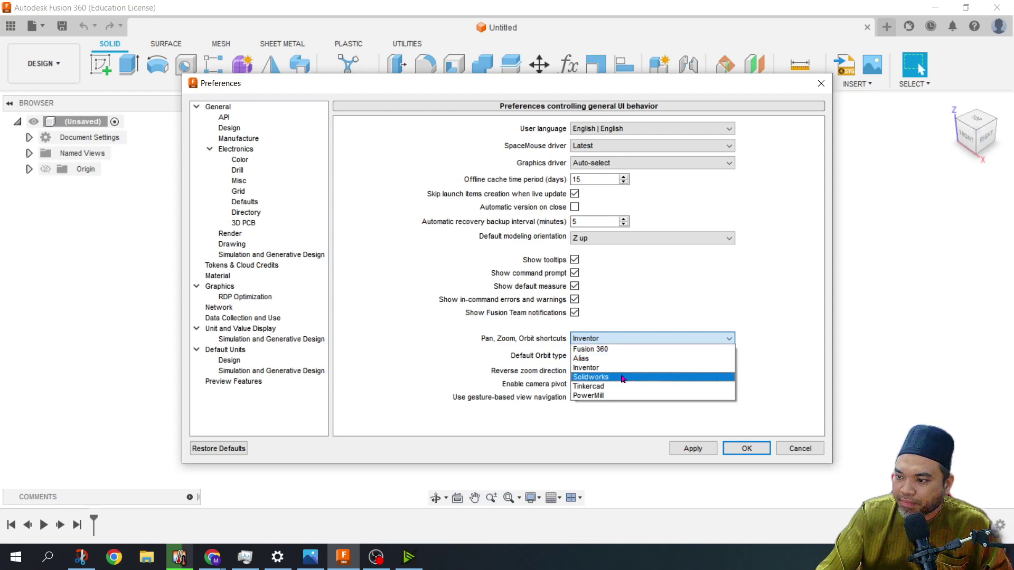
left_click(614, 378)
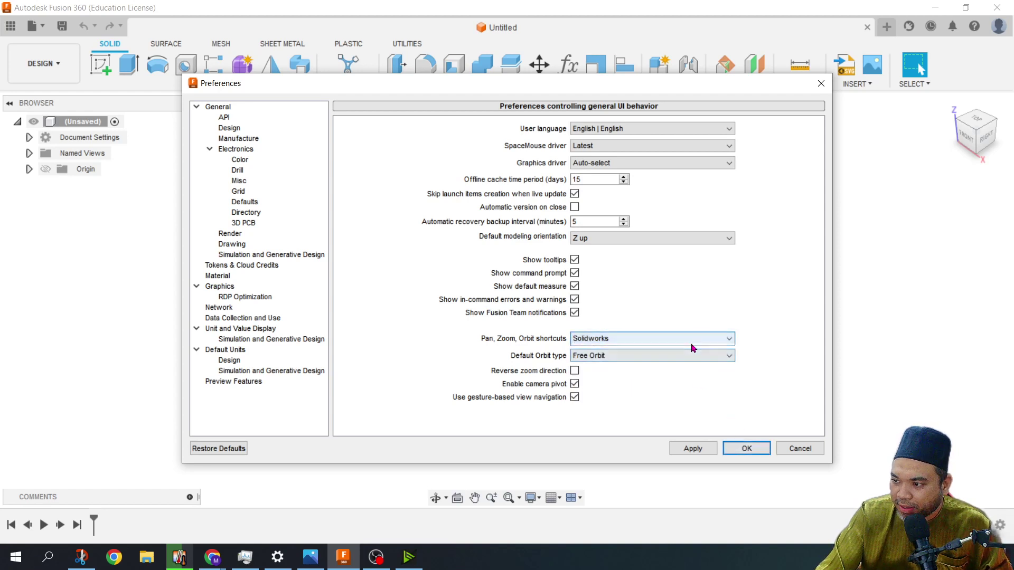
left_click(724, 338)
left_click(766, 327)
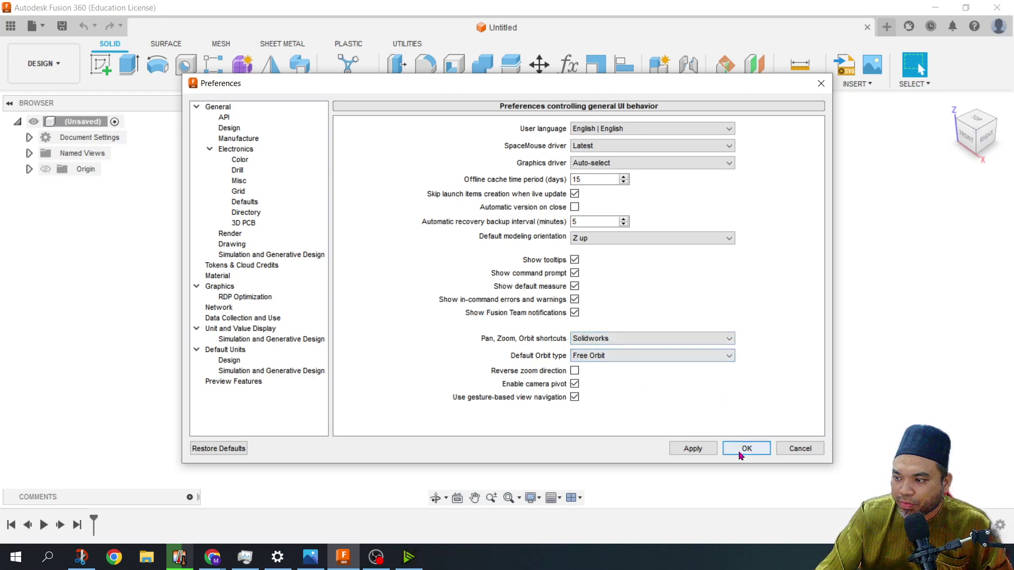
left_click(746, 447)
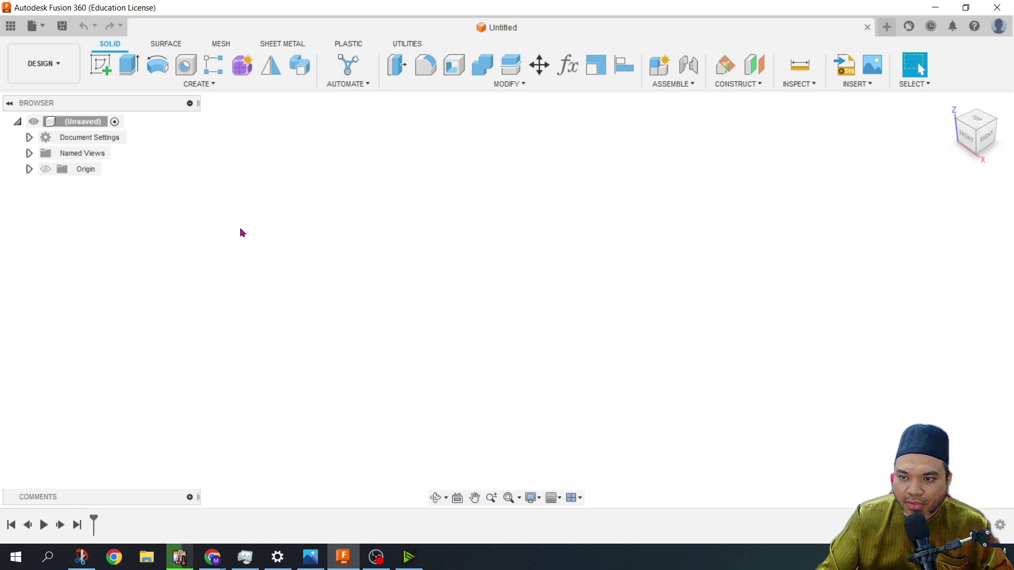
Step: Draw a 2-point rectangle from the origin on the XY ground plane and finish the sketch
left_click(101, 65)
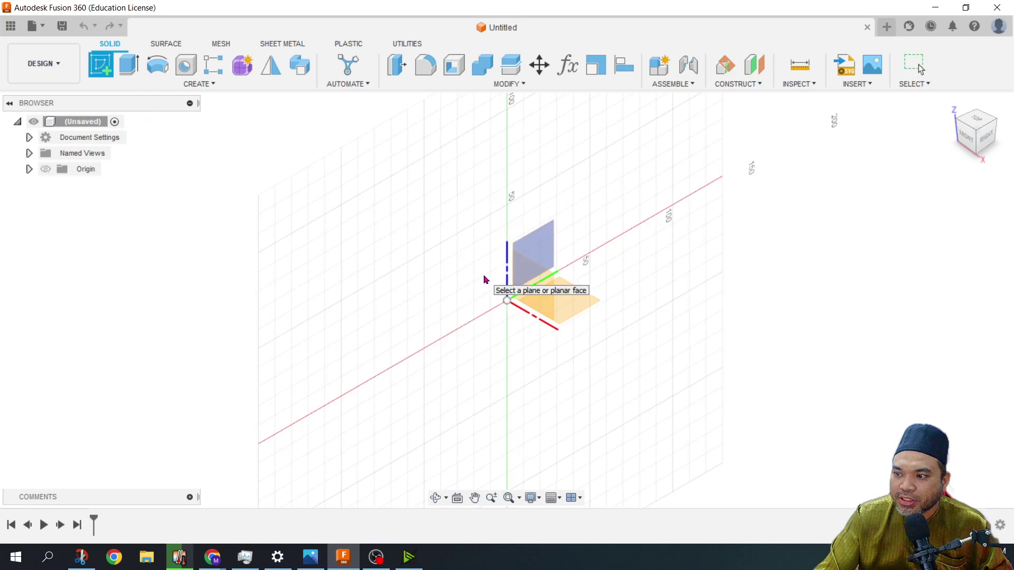
left_click(583, 296)
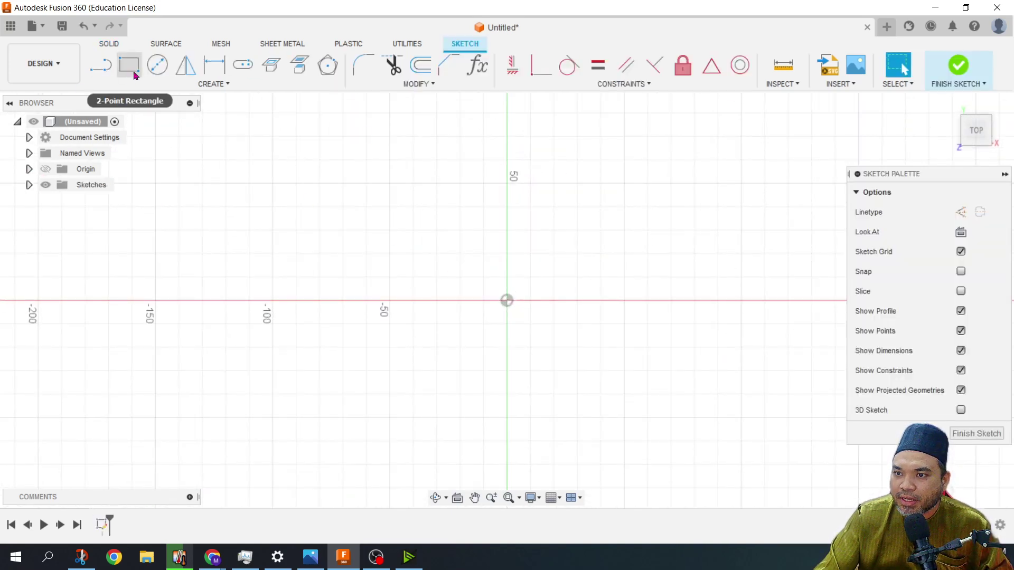
left_click(129, 64)
left_click(507, 300)
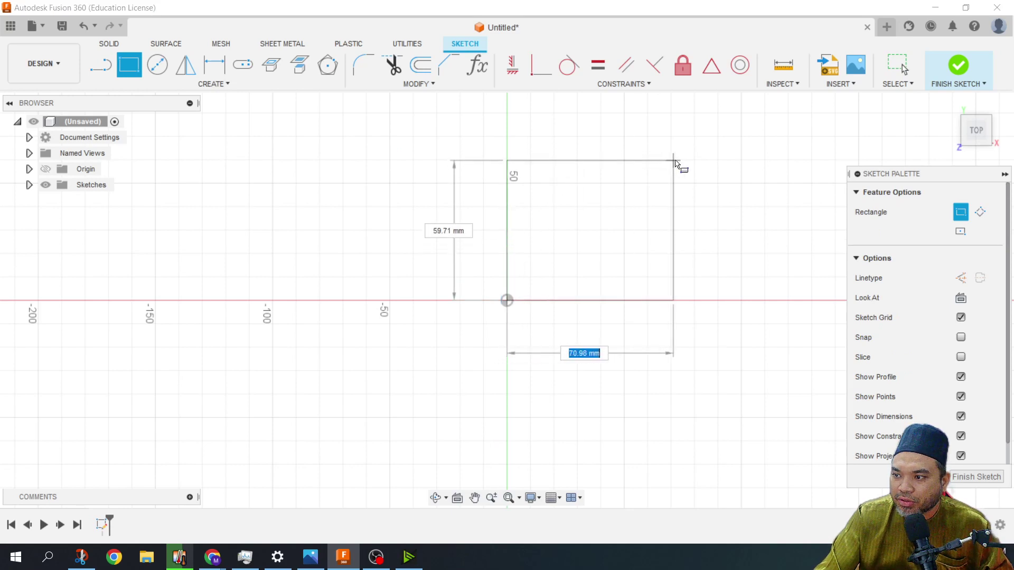
left_click(726, 156)
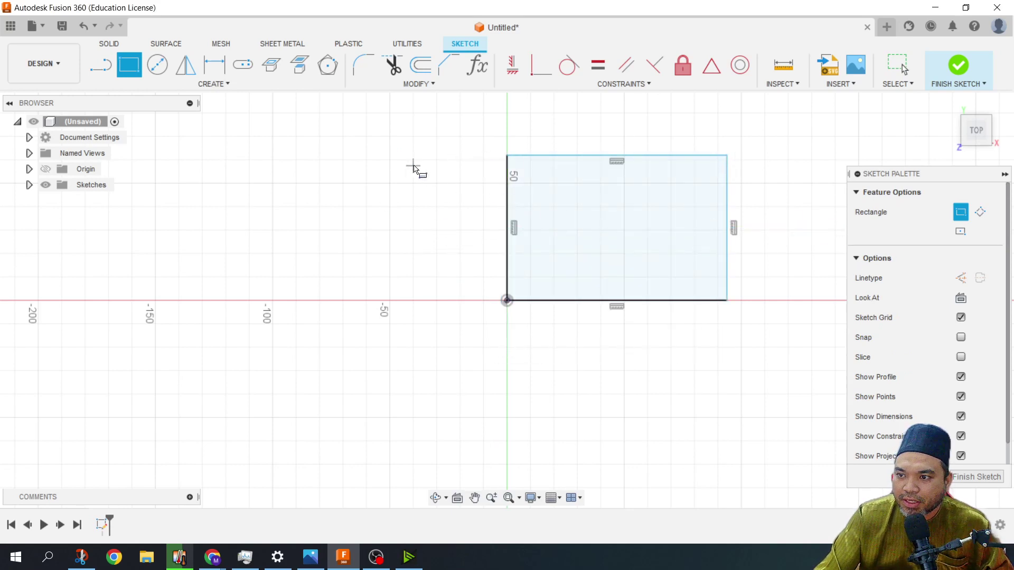
left_click(959, 67)
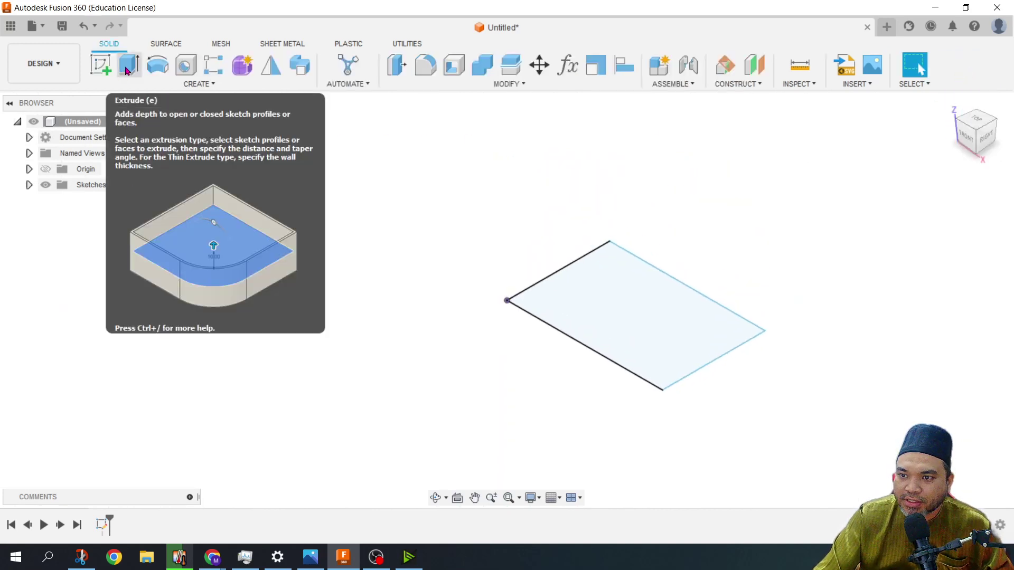
Step: Extrude the rectangle 62.09 mm into a solid box and orbit around it
left_click(134, 72)
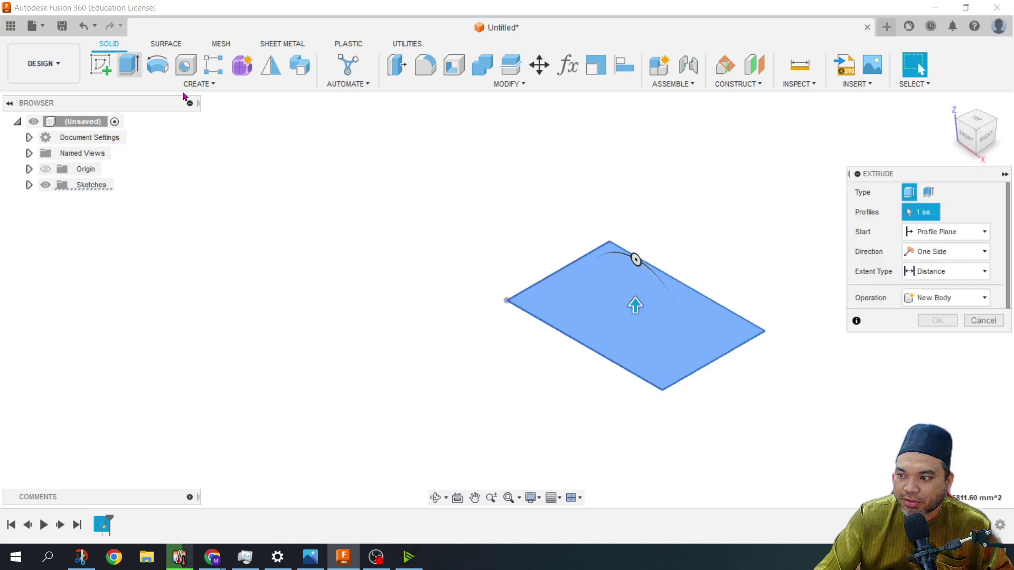
left_click_drag(637, 308, 635, 188)
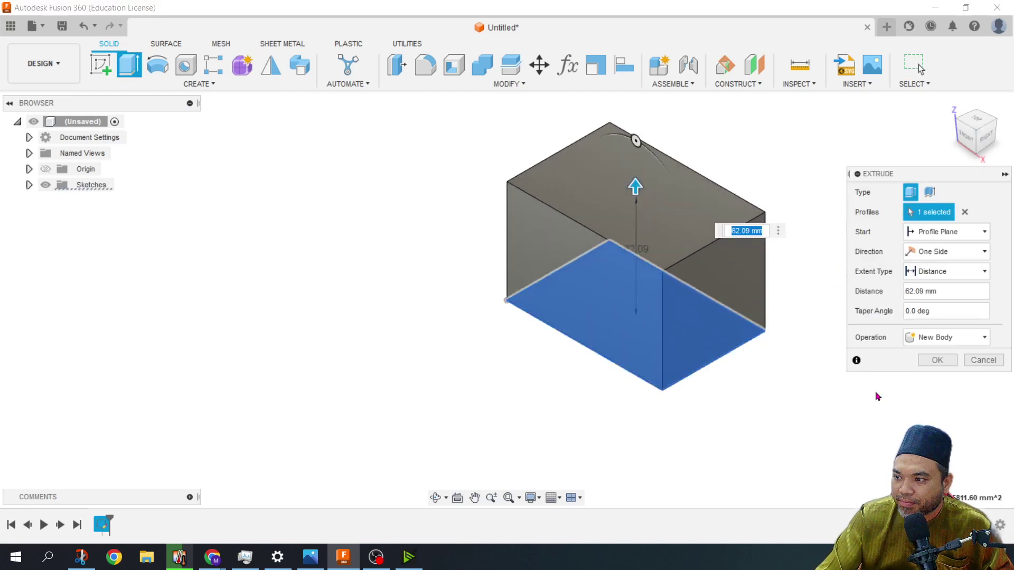
left_click(936, 359)
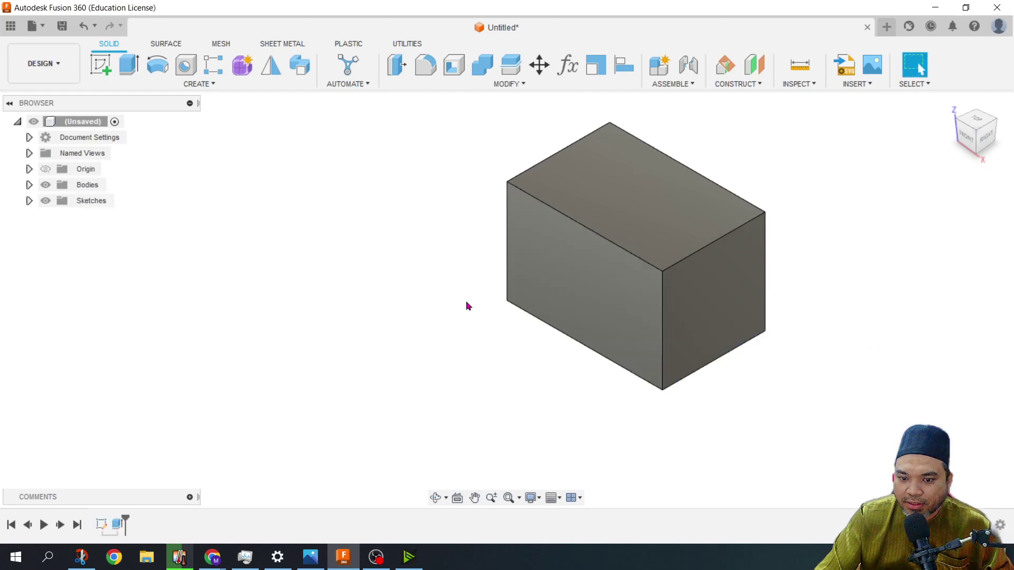
mouse_move(473, 267)
middle_mouse_down("shift")
mouse_move(441, 278)
mouse_move(488, 251)
middle_mouse_up("shift")
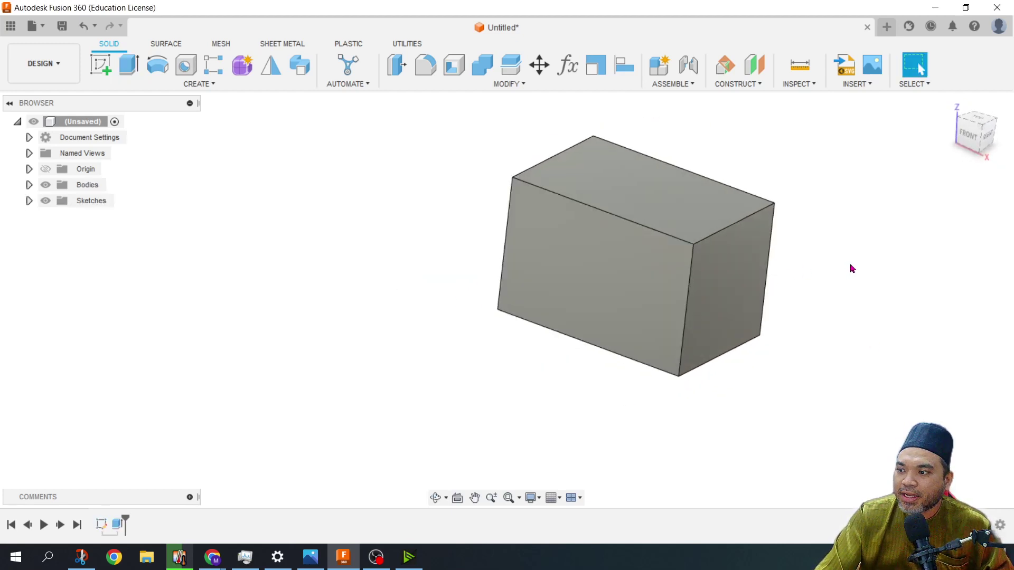
middle_click_drag(844, 269, 516, 278, "shift")
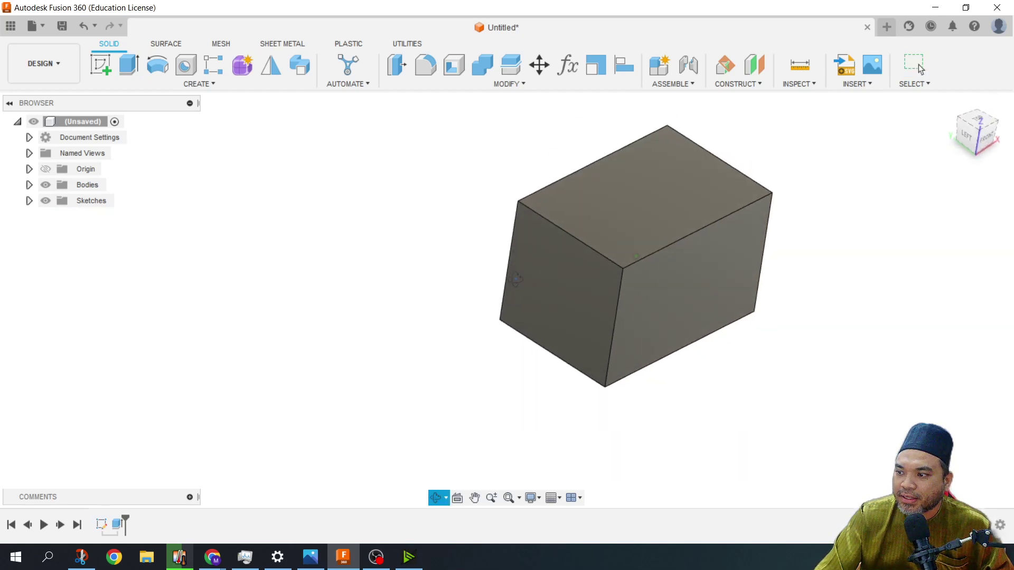
mouse_move(516, 278)
middle_mouse_down("shift")
mouse_move(735, 301)
mouse_move(784, 270)
mouse_move(762, 293)
middle_mouse_up("shift")
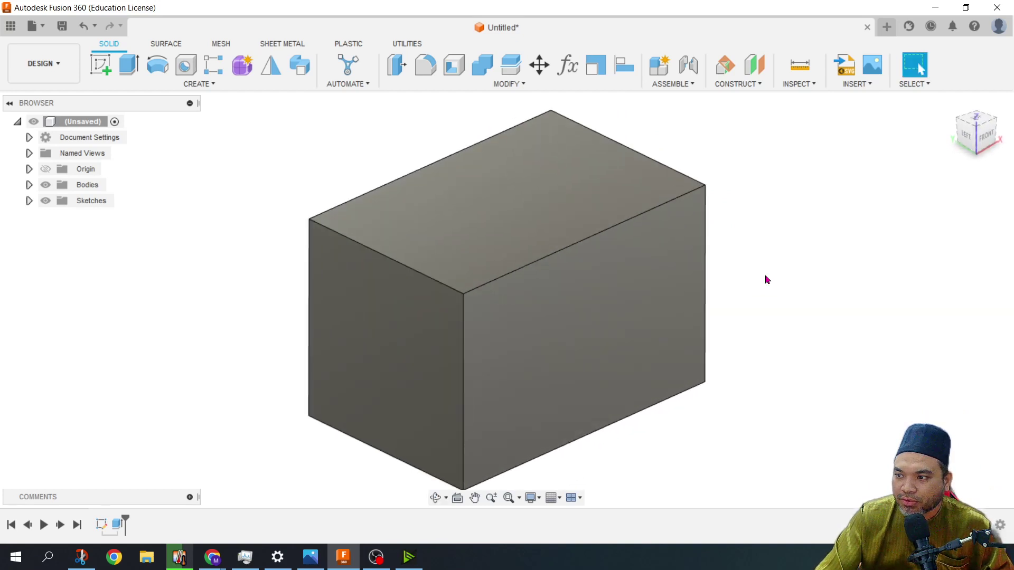